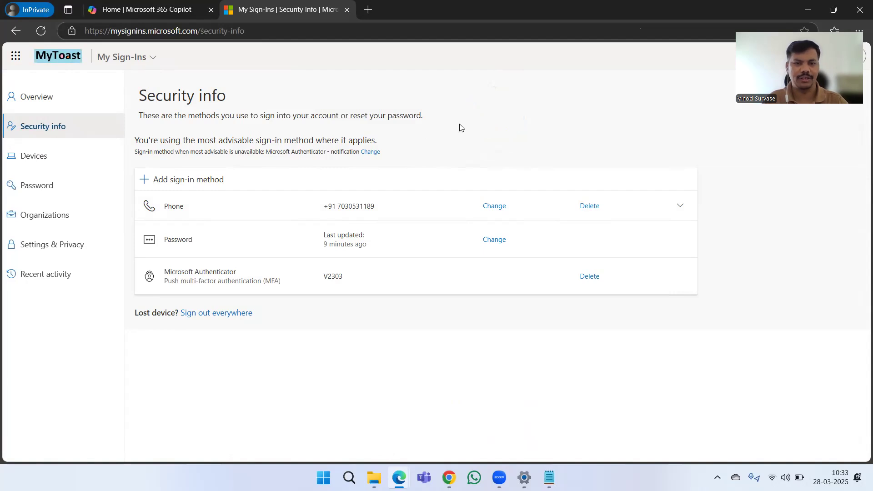
Open the Add a sign-in method list in Security info, closing it once and reopening it.
left_click(177, 181)
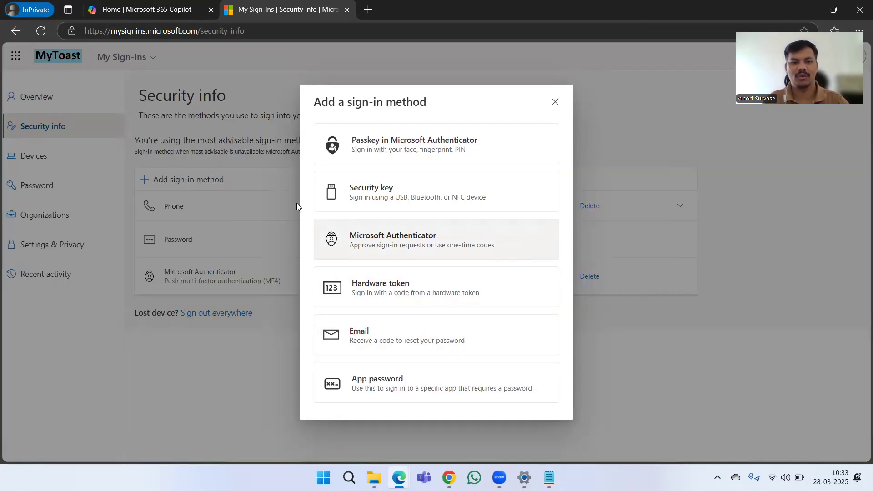
left_click(556, 103)
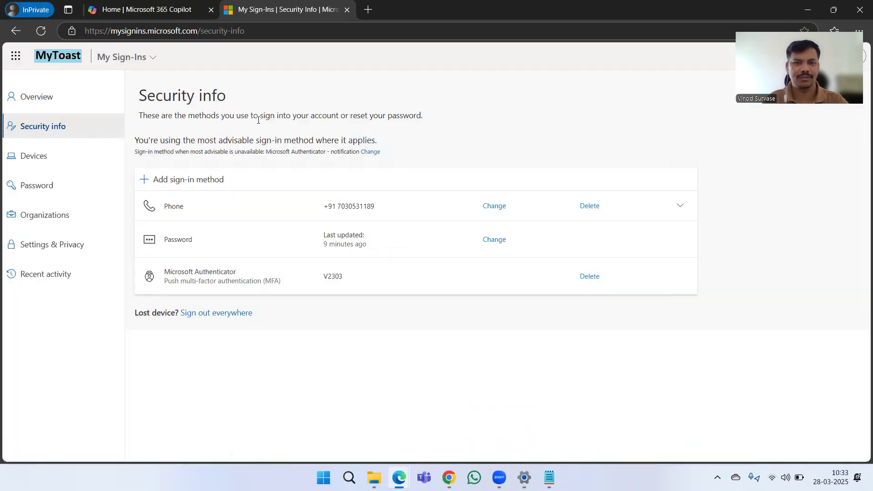
left_click(173, 180)
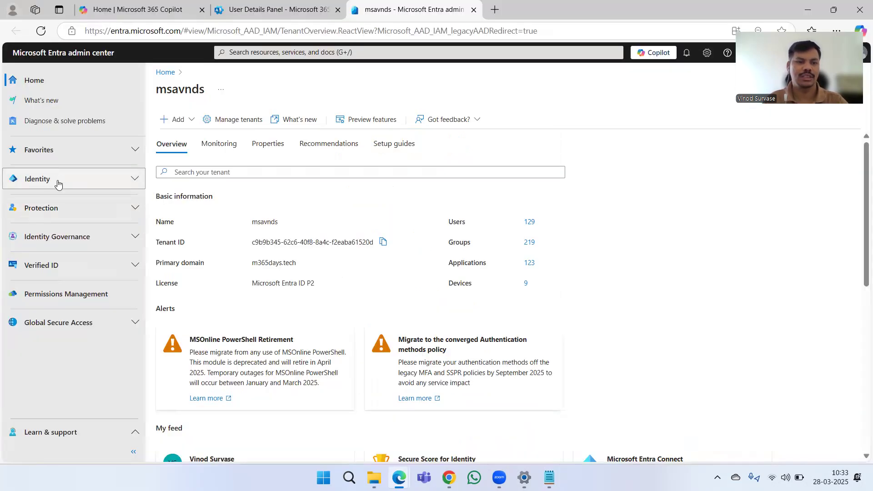
Go to Identity > Users > All users and open the Per-user MFA page.
left_click(58, 180)
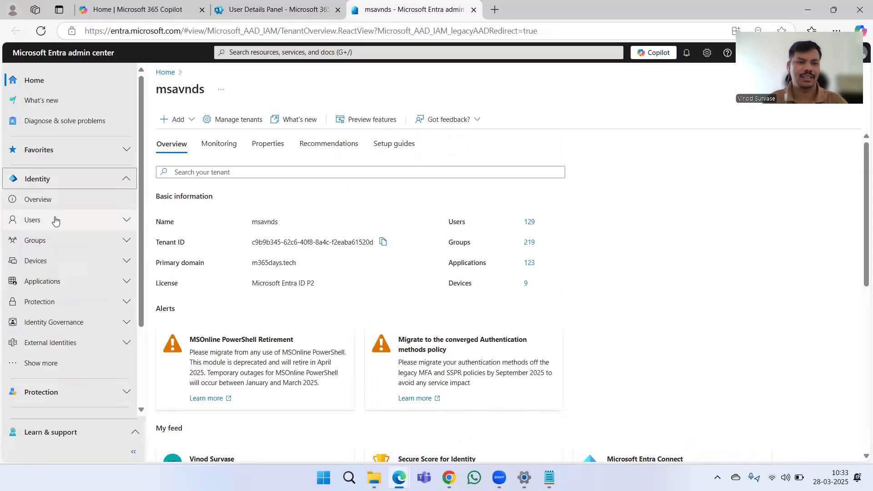
left_click(56, 220)
left_click(53, 239)
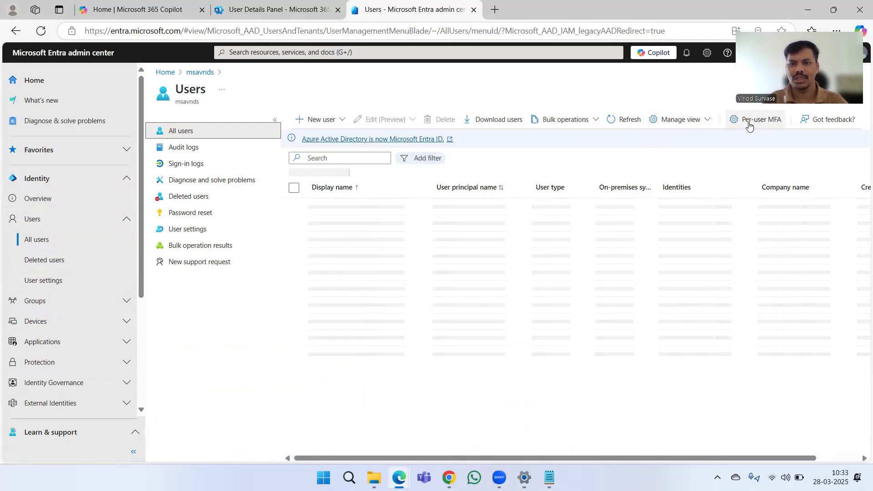
left_click(750, 125)
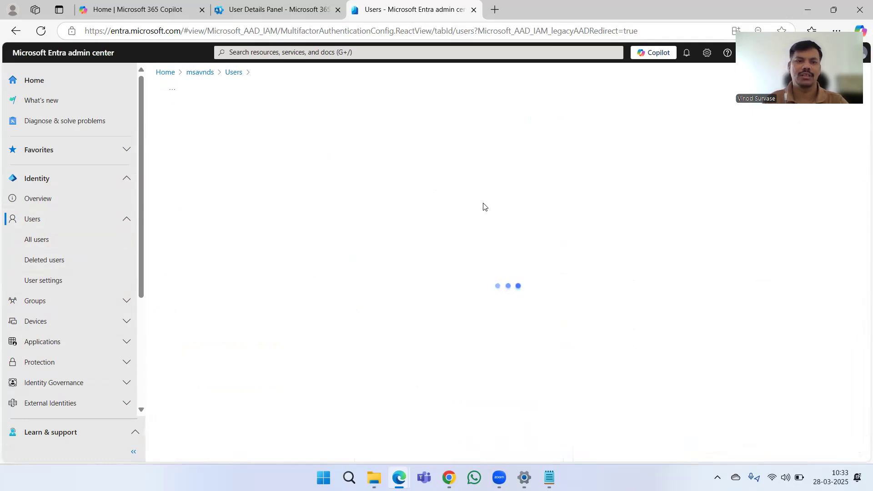
left_click(241, 229)
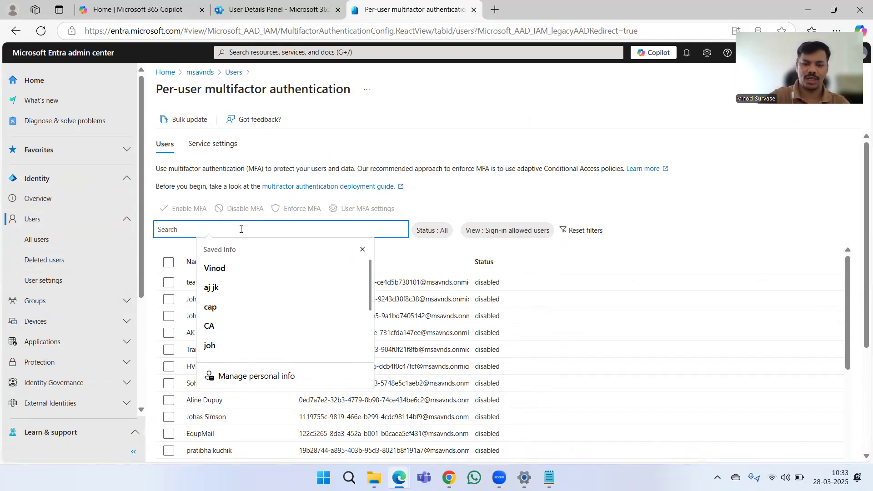
Search the per-user MFA list for the user and inspect the enforced and disabled matching accounts.
type("john")
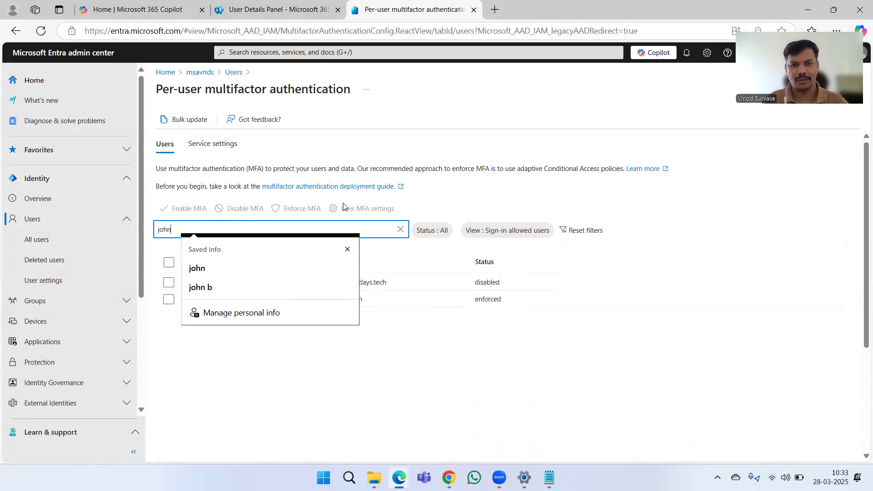
left_click(465, 166)
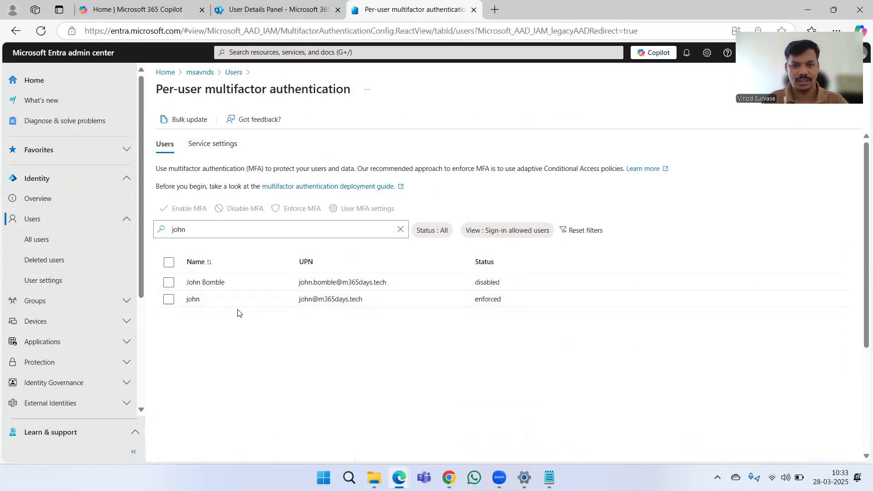
left_click(168, 300)
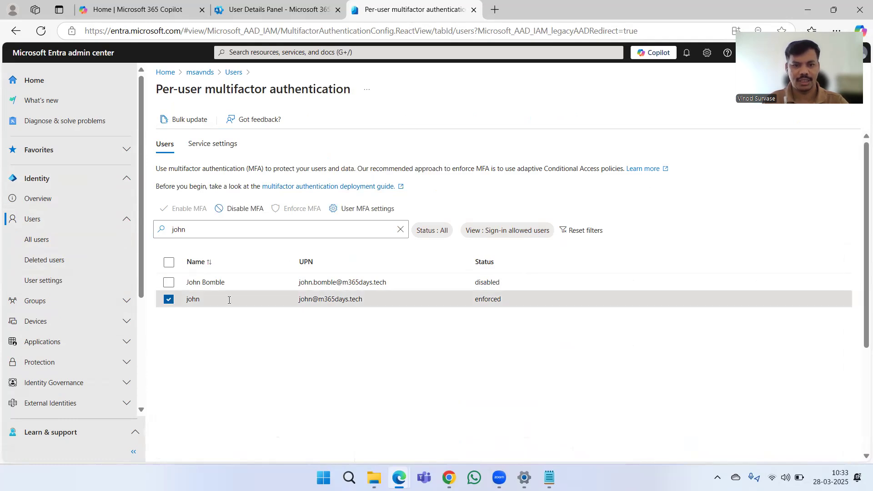
double_click(486, 300)
left_click(449, 335)
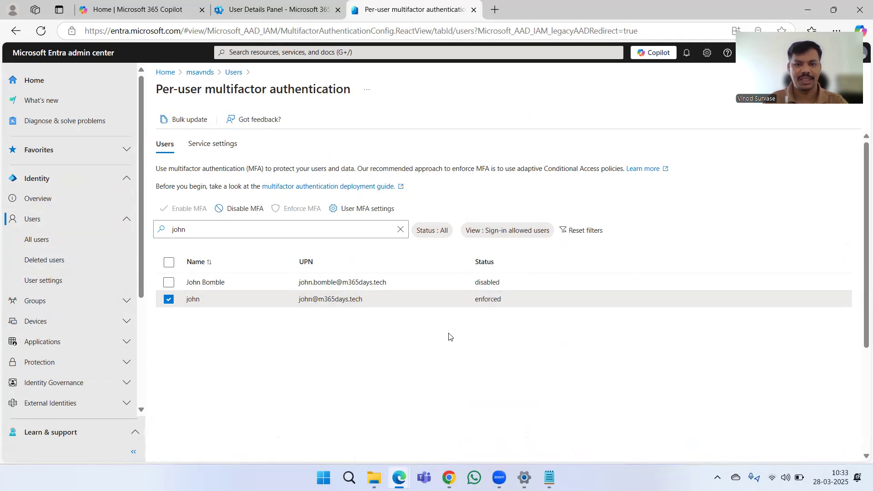
left_click(167, 284)
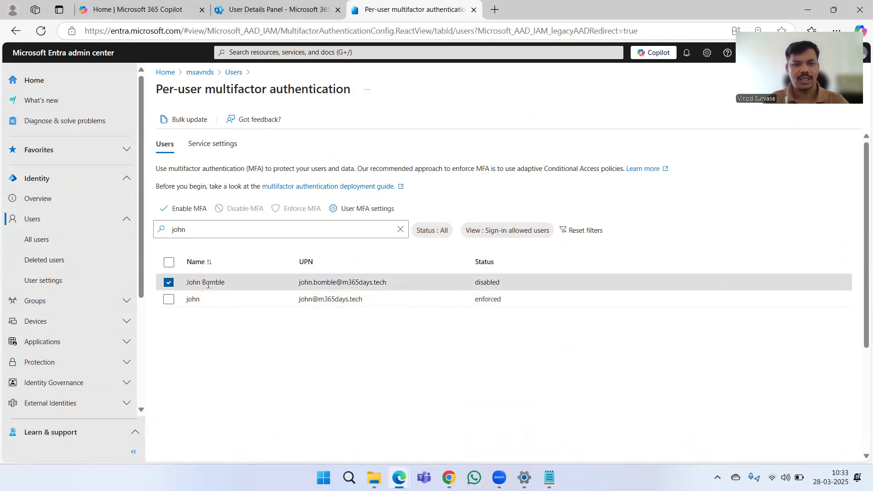
left_click(168, 283)
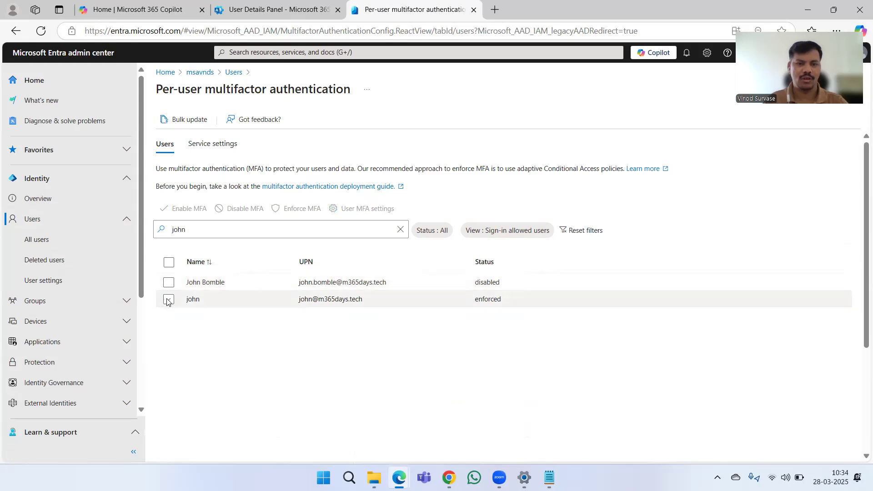
left_click(168, 300)
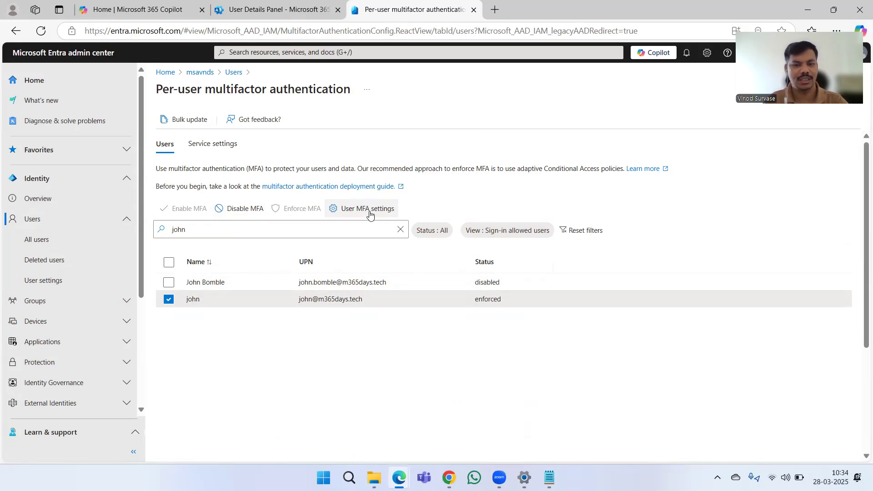
left_click(168, 299)
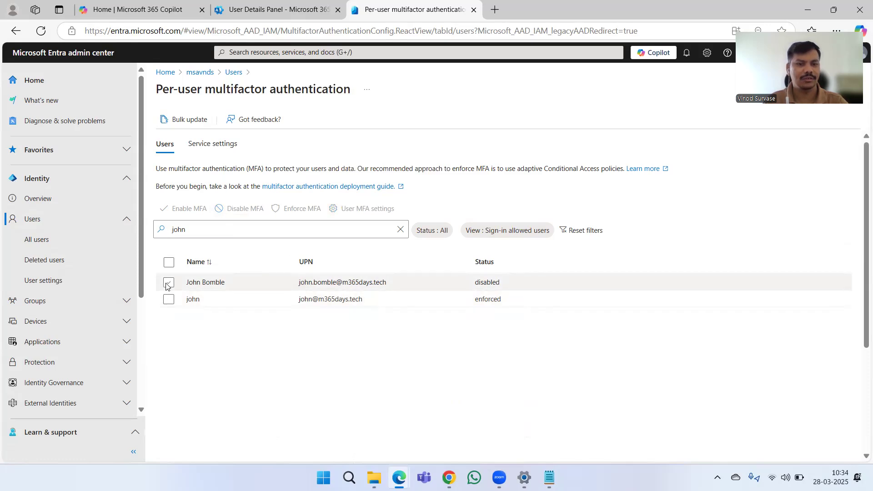
left_click(168, 284)
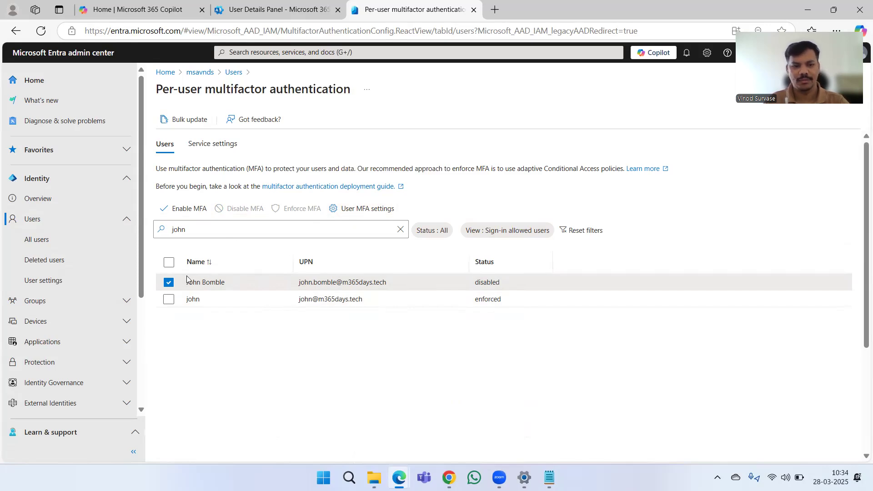
left_click(168, 284)
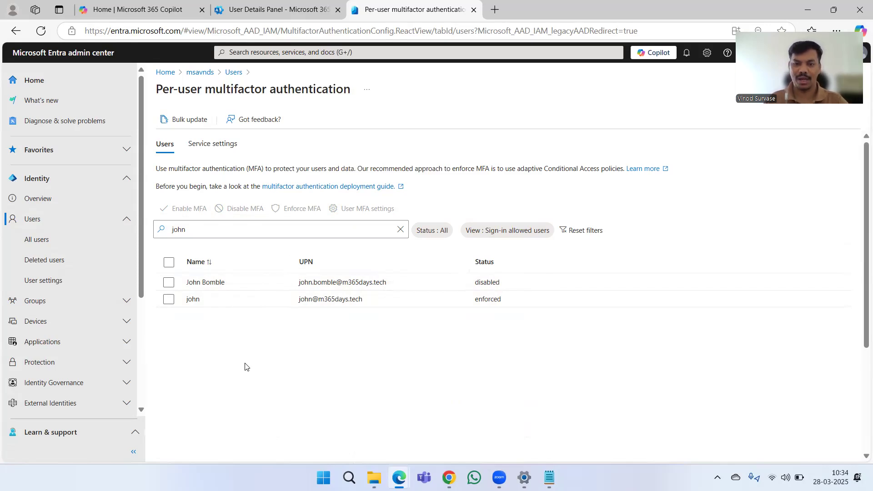
Clear the search to list all users and return to My Sign-Ins.
left_click(398, 231)
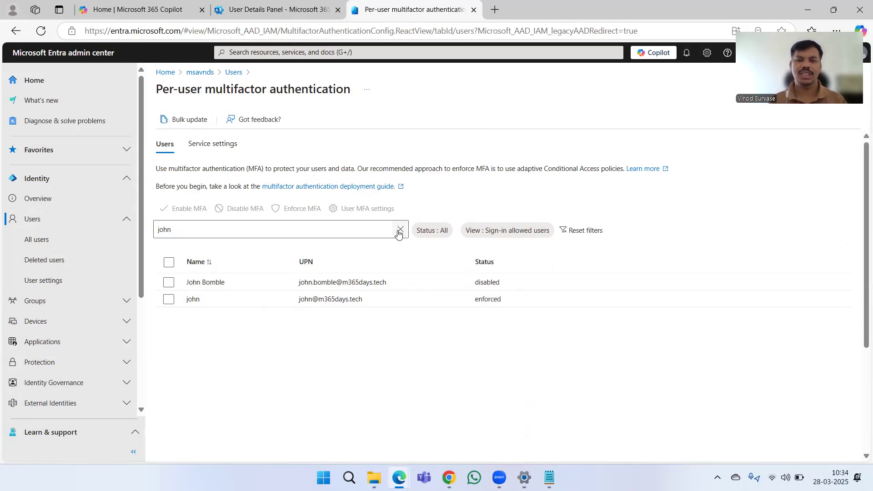
left_click(400, 229)
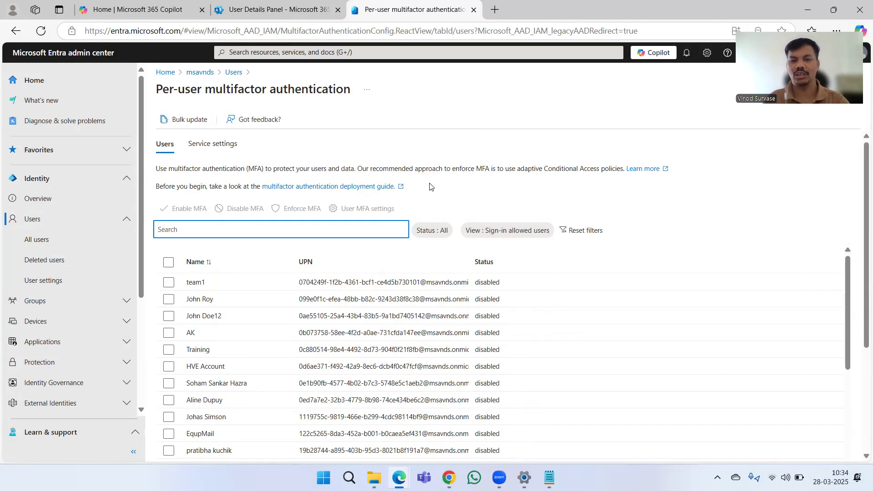
key("alt+Tab")
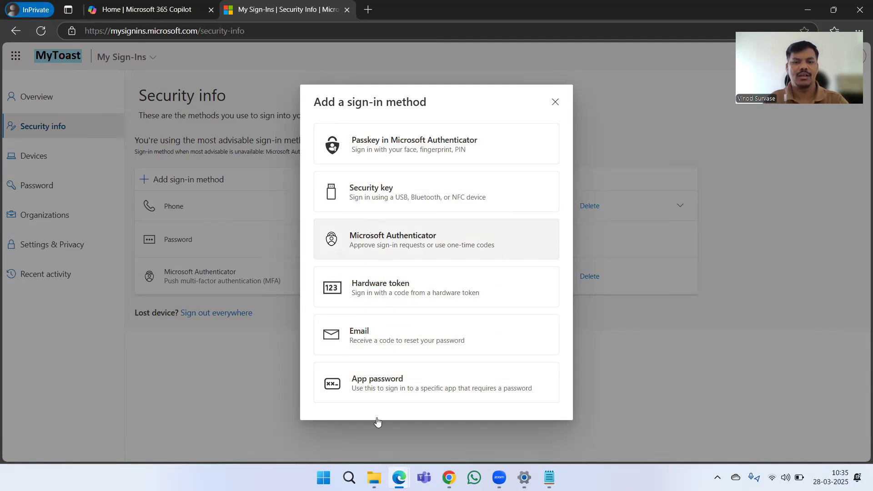
Add an app password named AdobeAppInt, trimming the name to fit the 16-character limit.
left_click(377, 383)
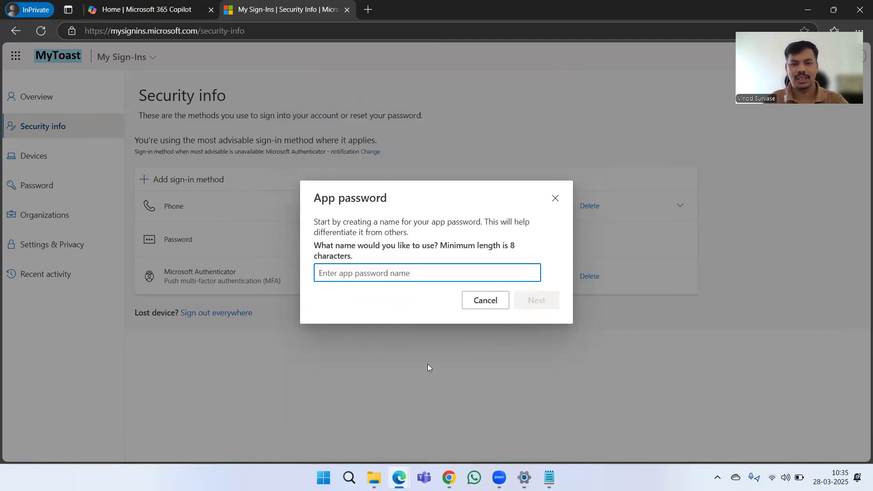
left_click(411, 276)
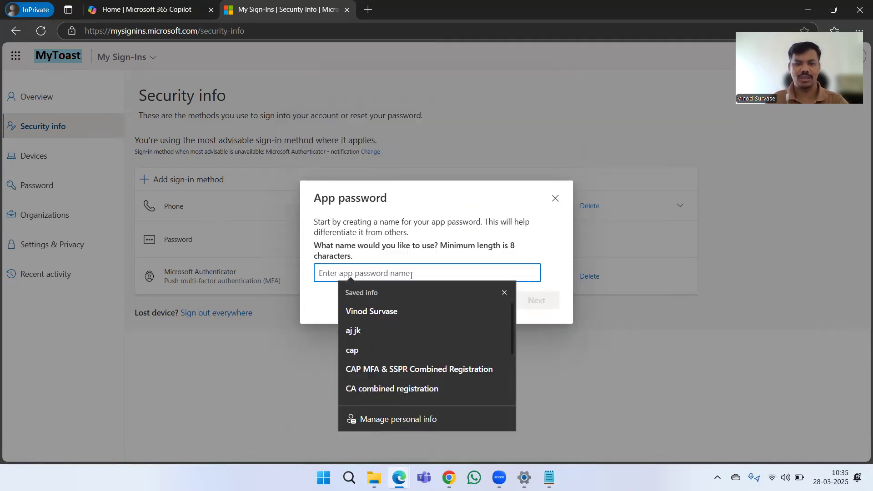
left_click(505, 292)
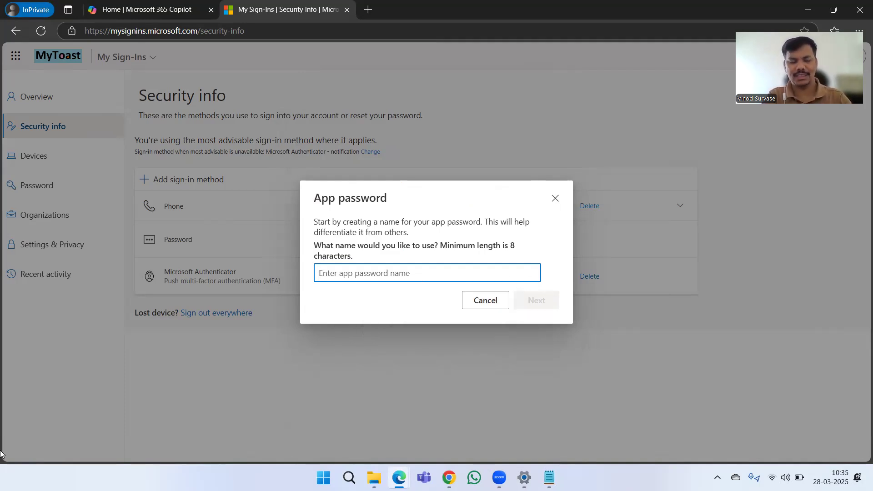
type("Adobe")
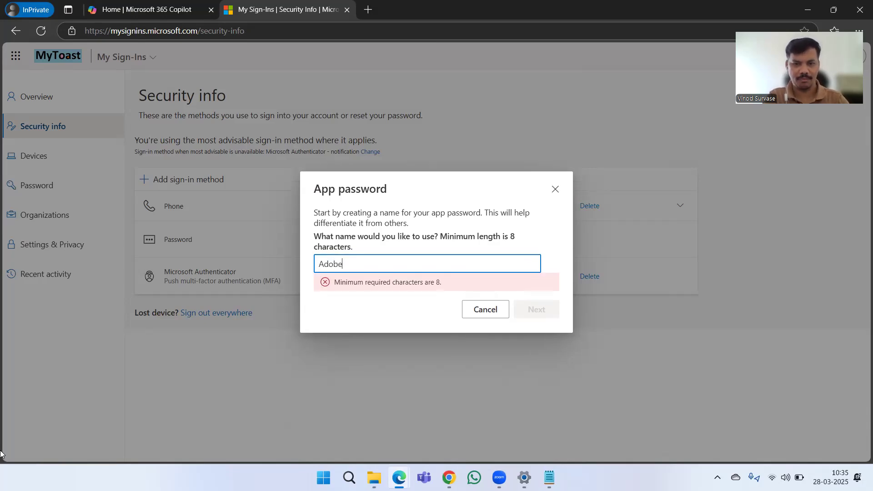
type("App")
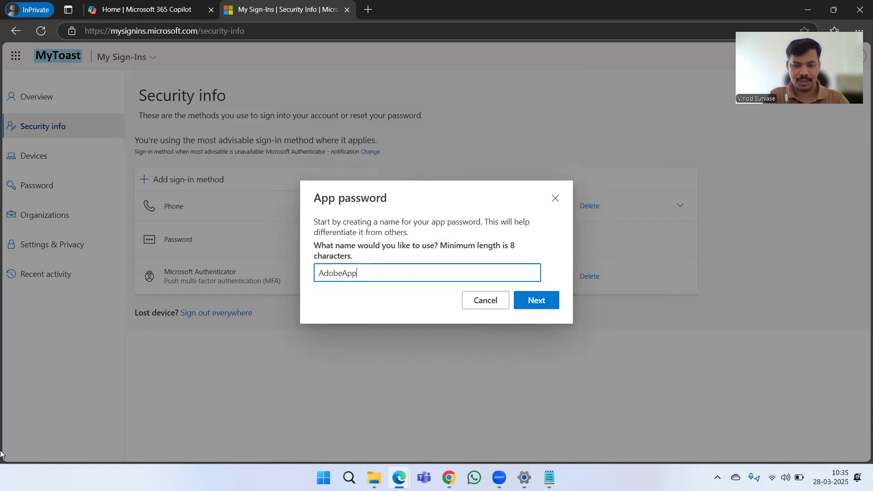
type("Integration")
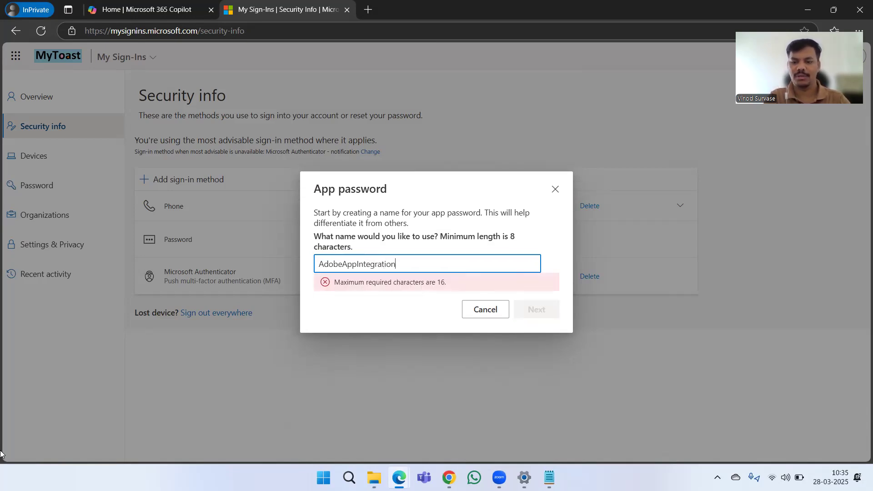
key("BackSpace")
key("BackSpace")
key("BackSpace")
key("BackSpace")
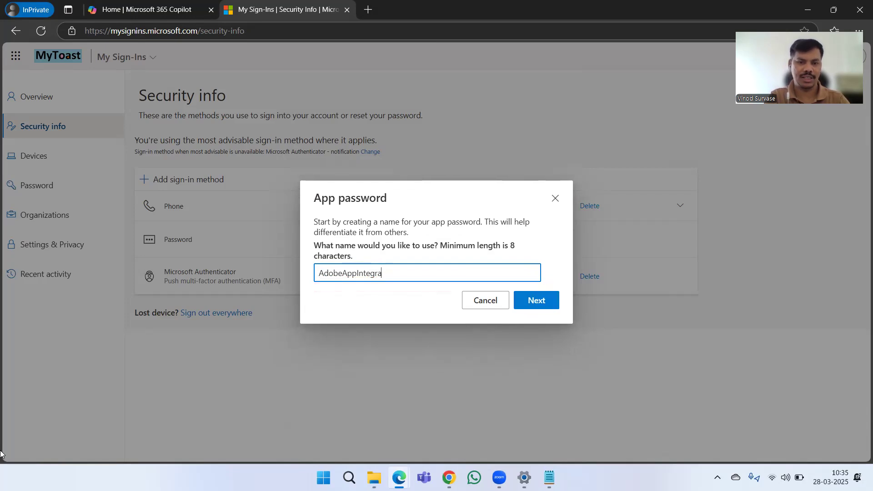
key("BackSpace")
key("BackSpace")
key("BackSpace")
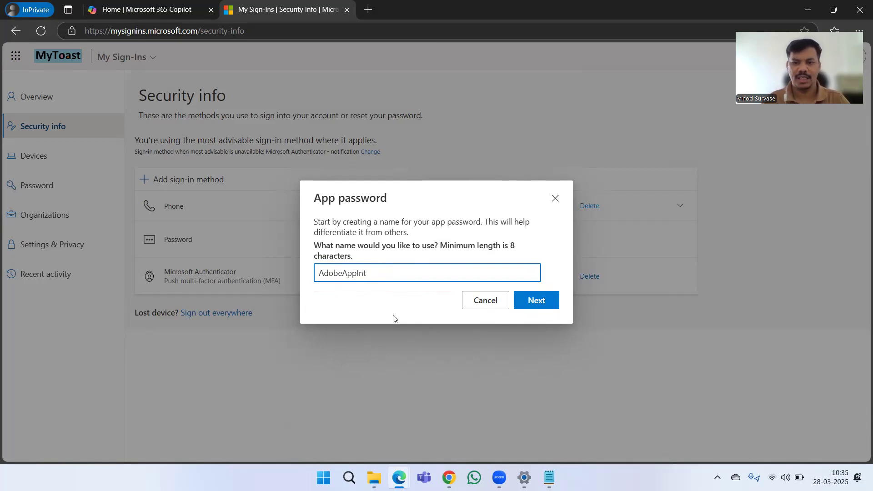
key("Return")
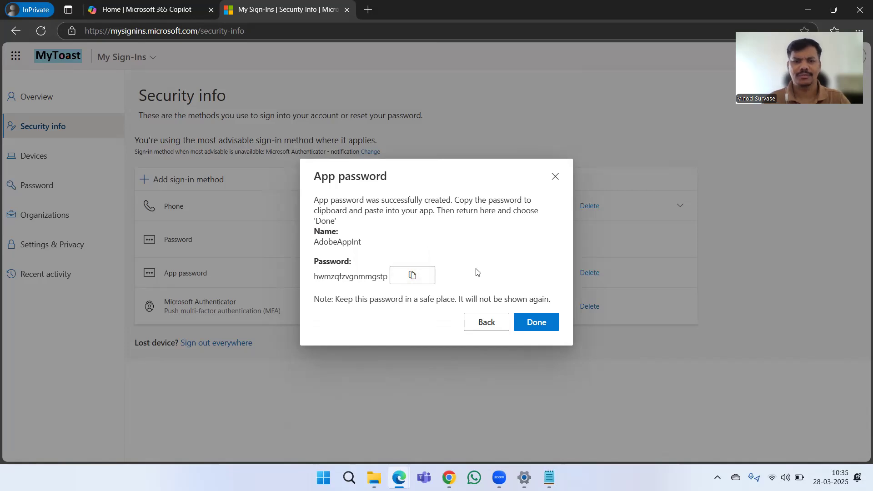
Close the password confirmation and point out the AdobeAppInt App password row and its delete option.
left_click(535, 324)
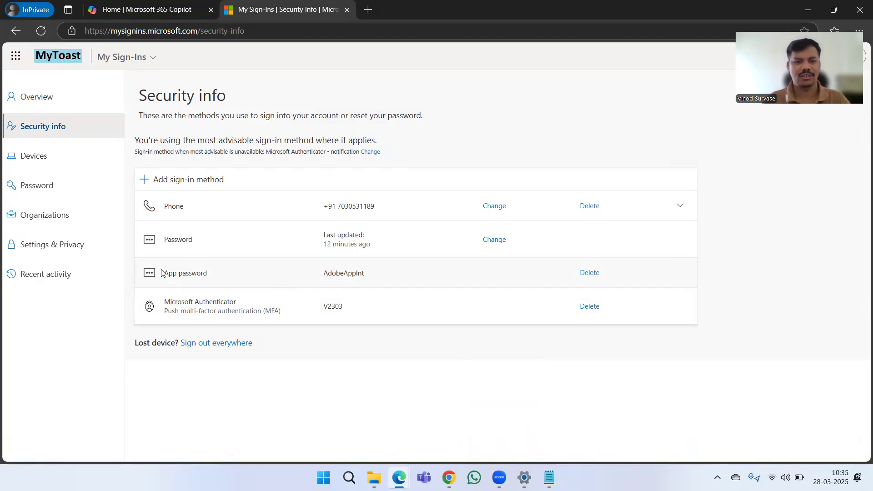
left_click_drag(161, 273, 211, 280)
left_click(389, 337)
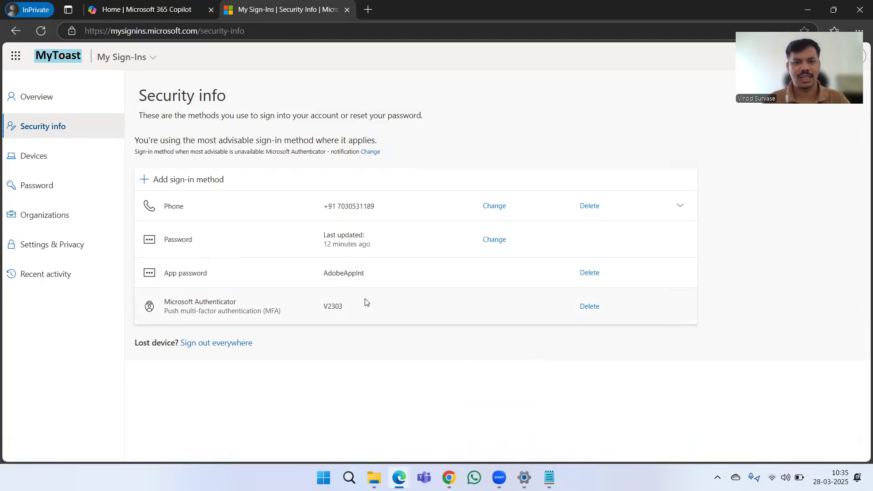
left_click_drag(327, 273, 368, 281)
left_click(481, 340)
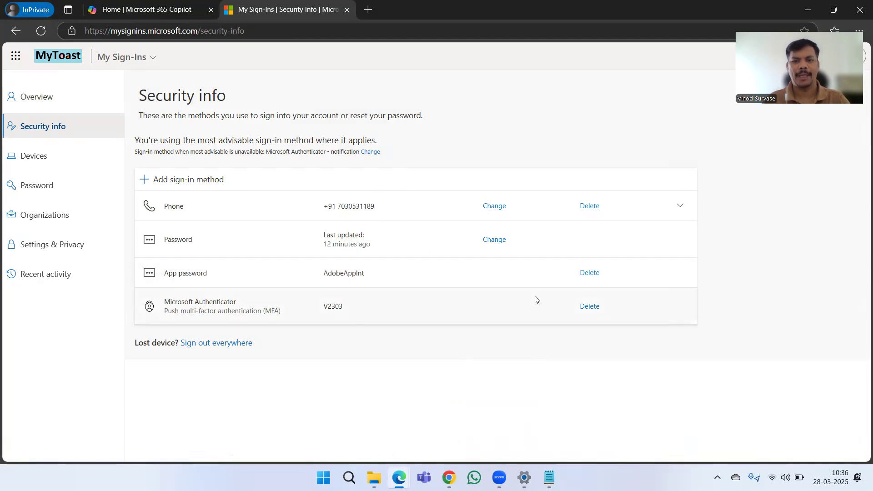
left_click_drag(573, 276, 610, 275)
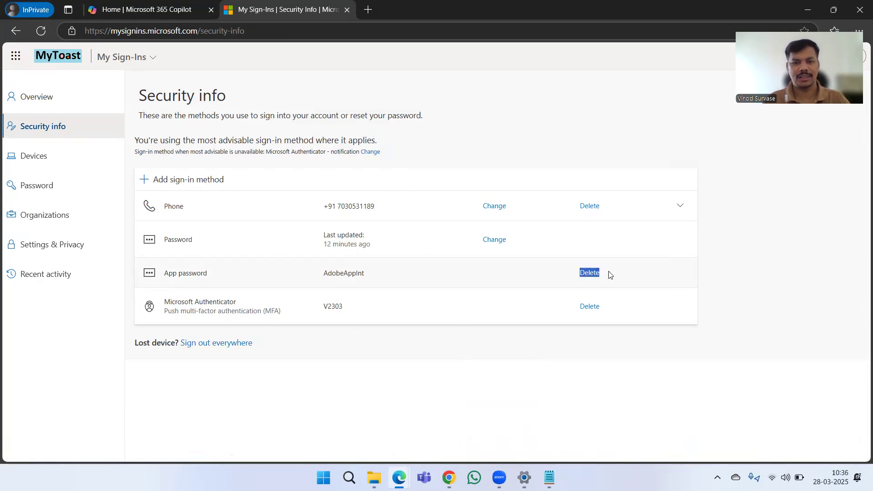
left_click(542, 340)
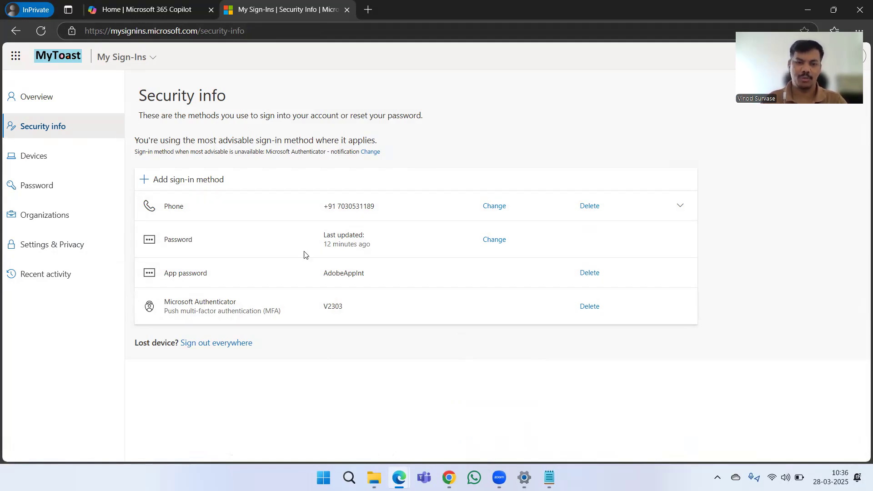
key("alt+Tab")
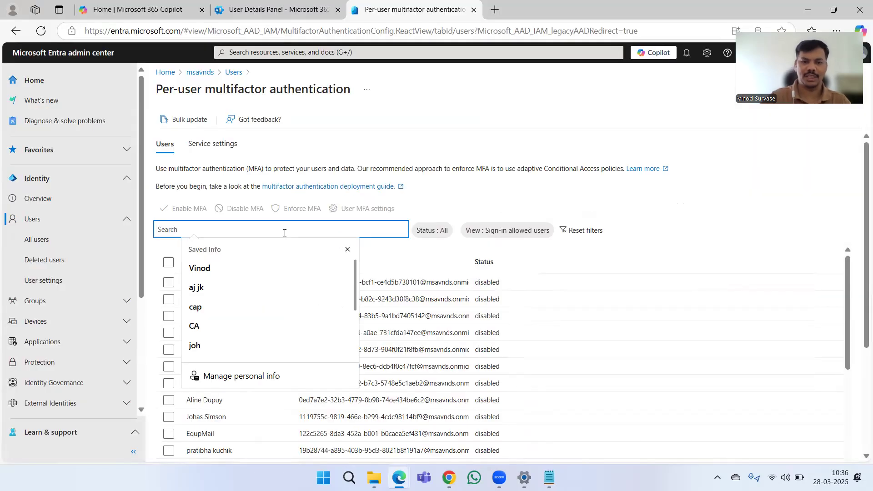
Search for the user, select the enforced-MFA account, and open its User MFA settings.
left_click(347, 249)
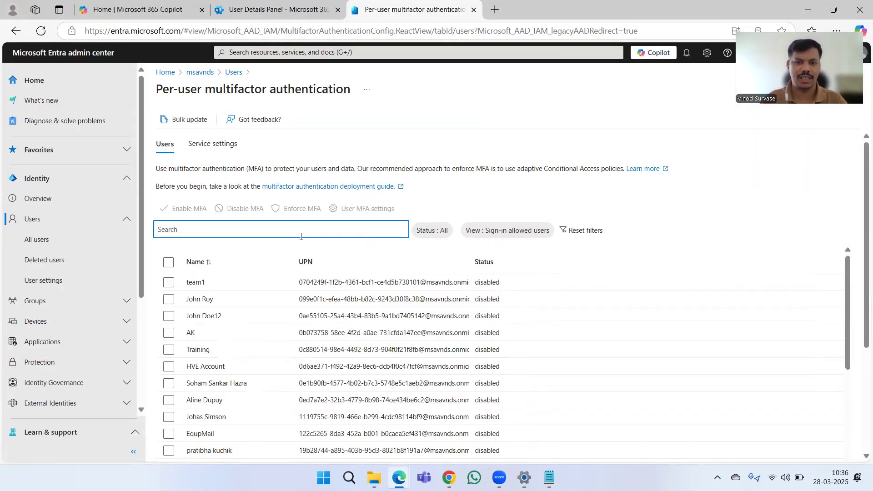
type("john")
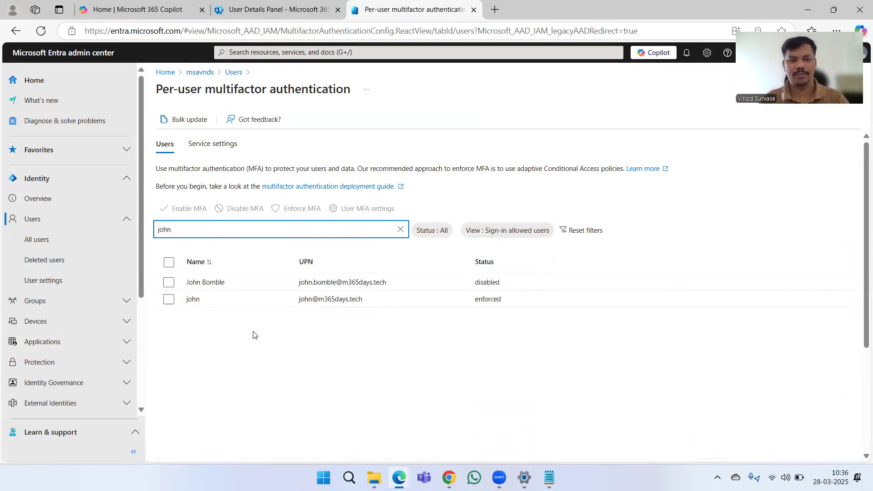
left_click(169, 300)
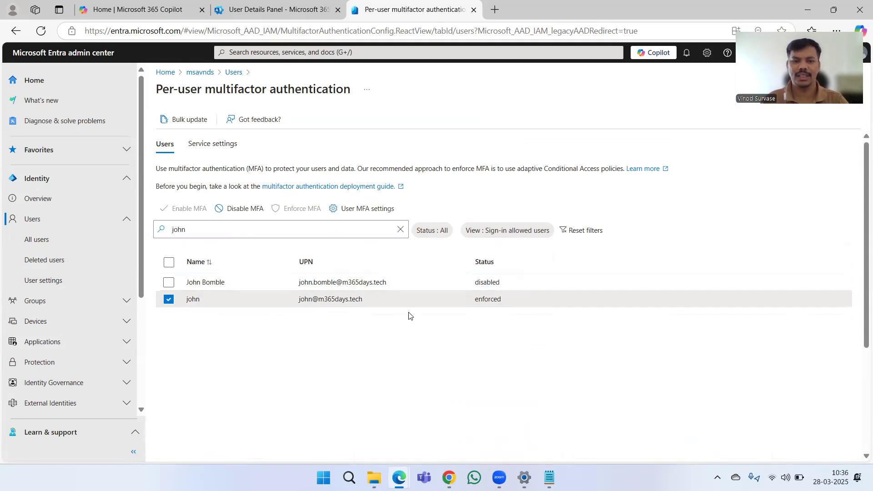
left_click(359, 210)
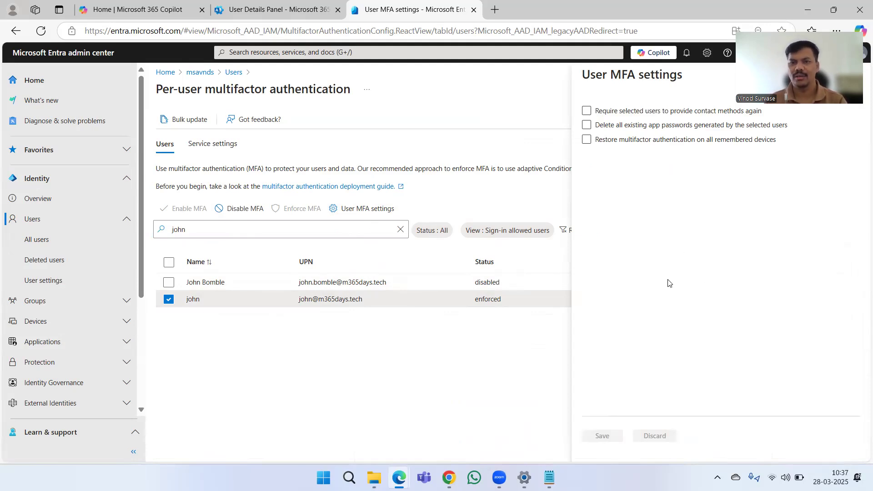
Tick 'Delete all existing app passwords generated by the selected users', then refresh the user's Security info.
left_click(587, 111)
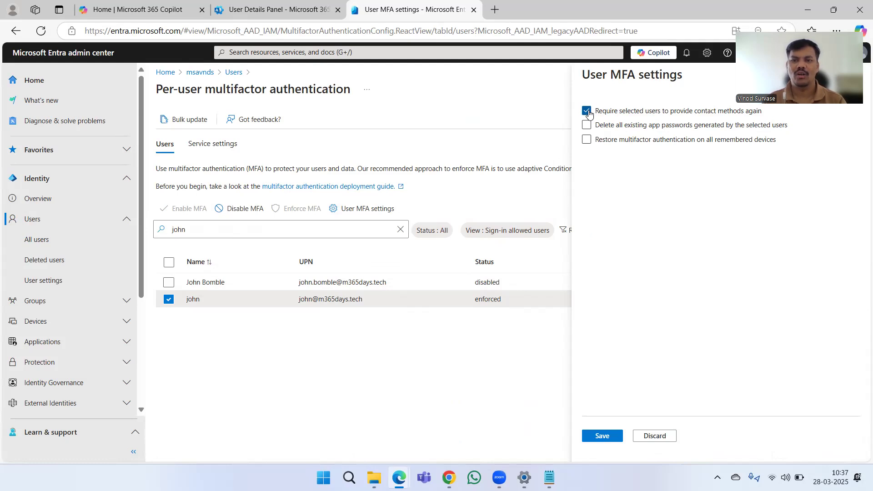
left_click(587, 112)
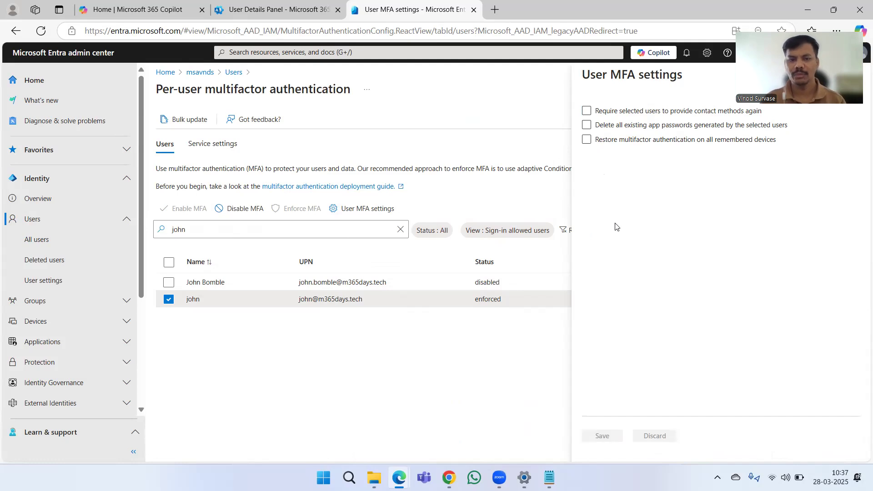
left_click(591, 139)
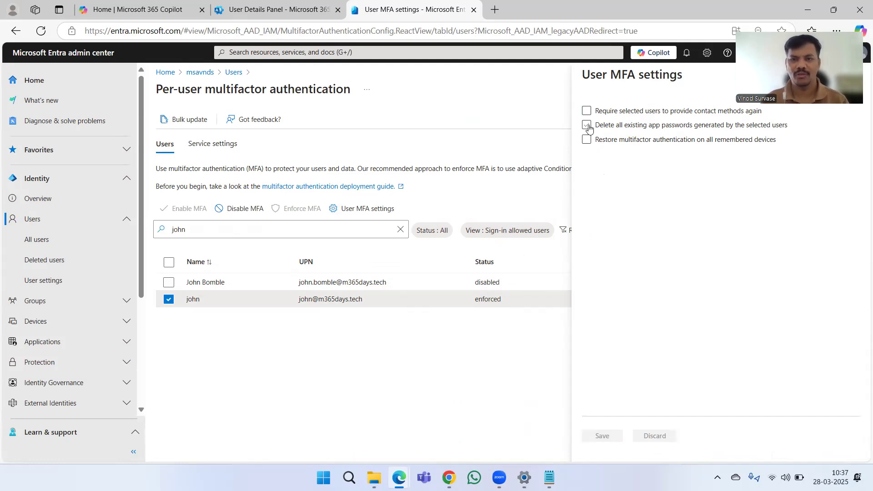
left_click(587, 124)
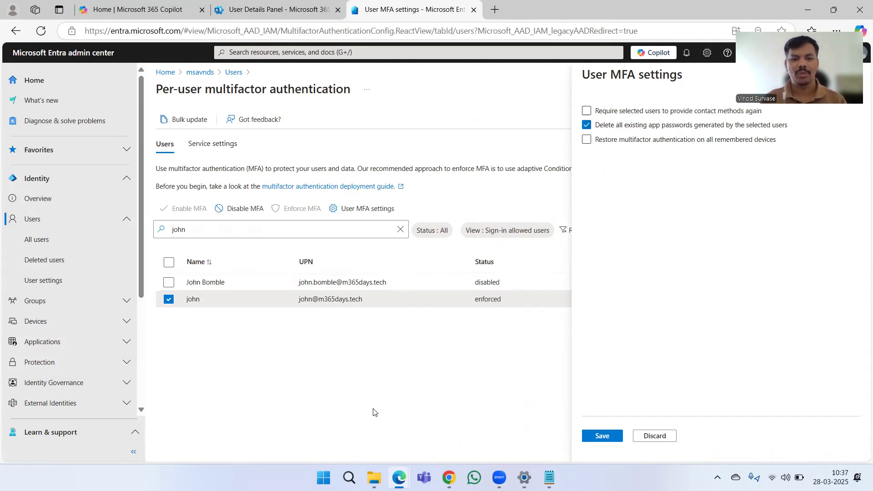
key("alt+Tab")
left_click(40, 31)
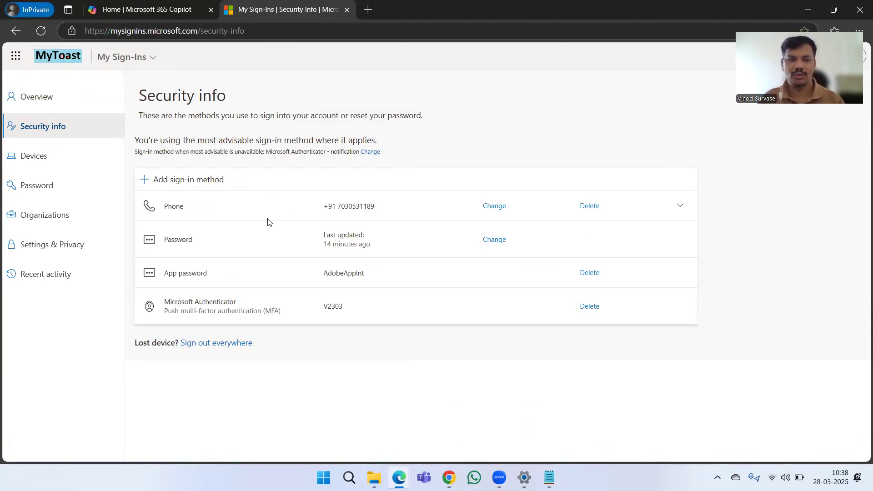
Open and close the Add sign-in method list with AdobeAppInt still listed, then return to Entra.
left_click(203, 182)
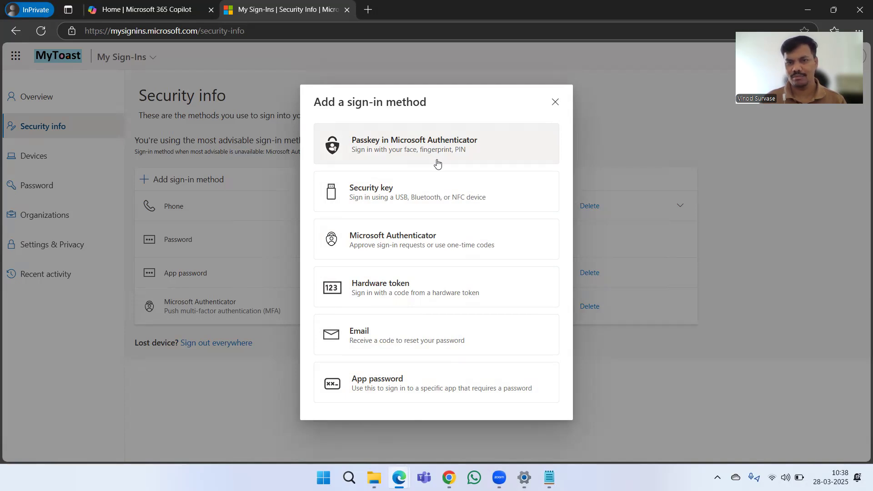
left_click(555, 102)
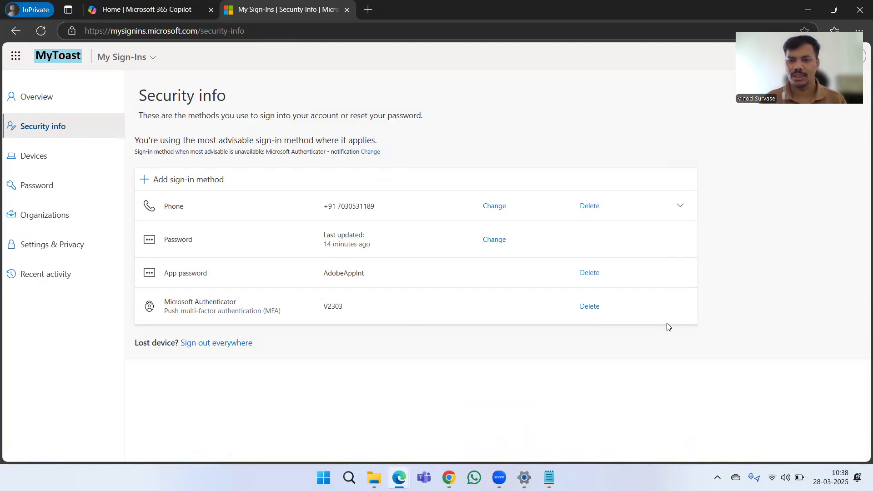
key("alt+Tab")
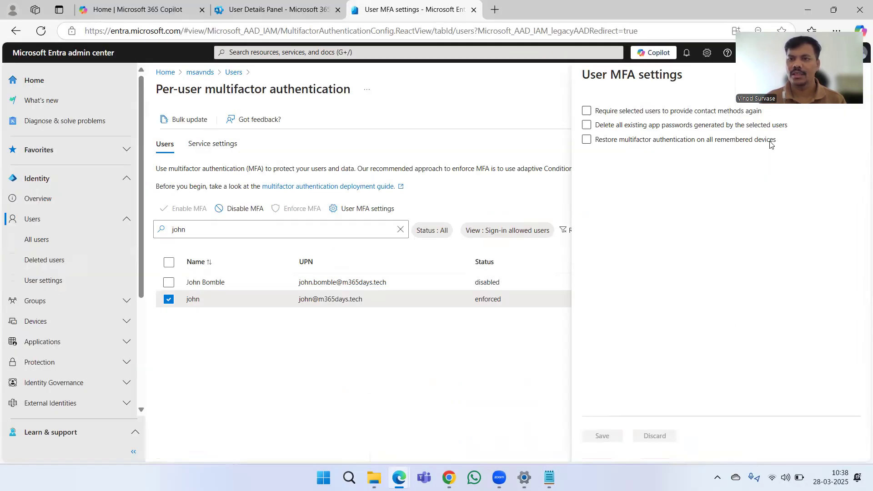
Close the User MFA settings panel without saving, reloading the unfiltered per-user MFA list.
left_click(673, 187)
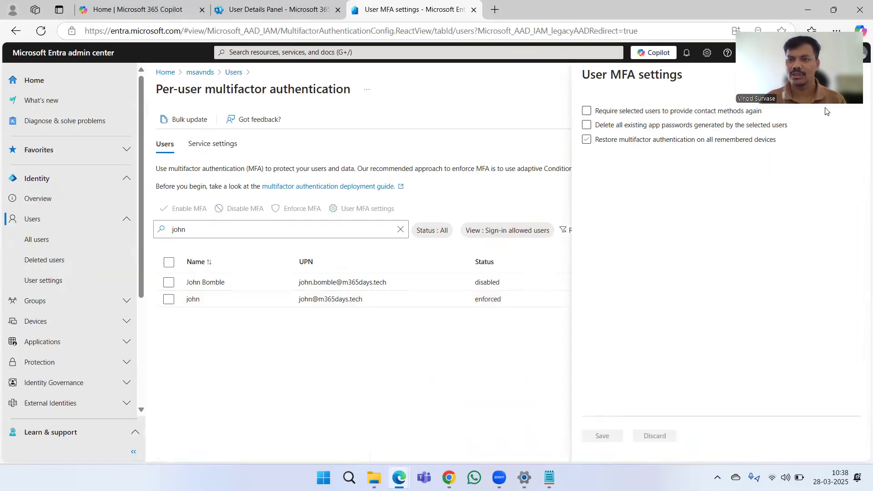
left_click(853, 75)
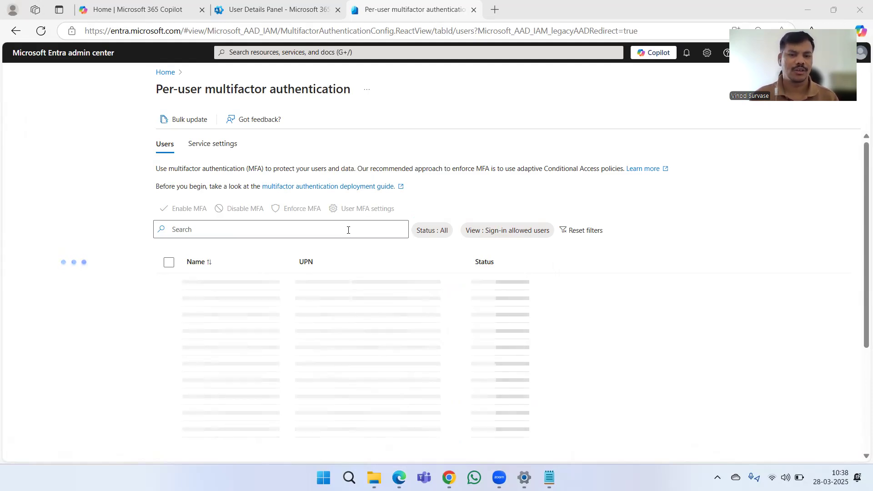
Search for the user again, select the enforced-MFA account, and open its User MFA settings.
left_click(348, 229)
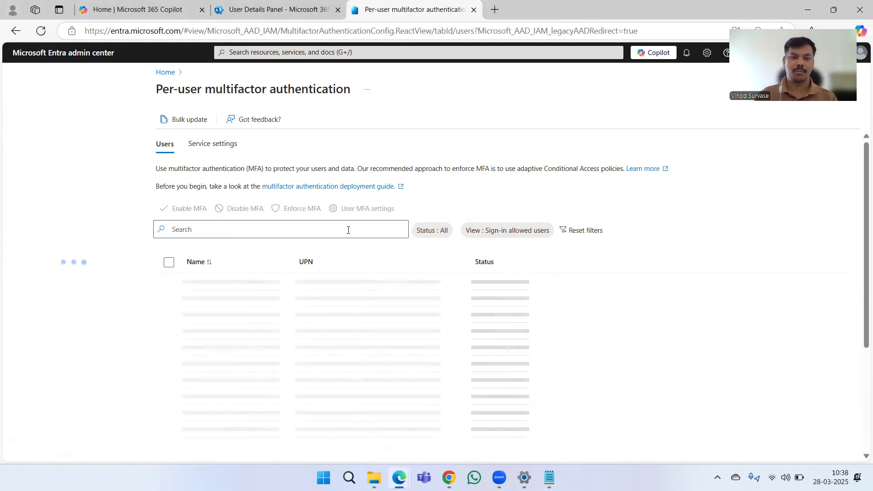
left_click(348, 230)
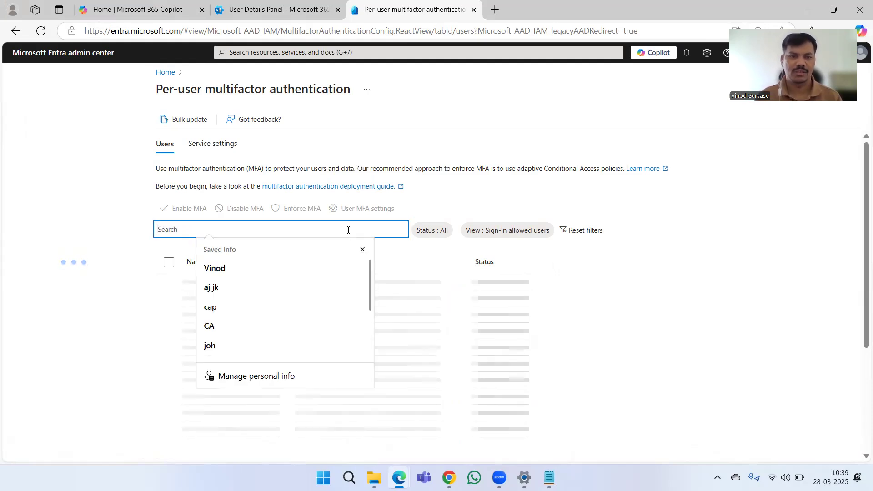
left_click(362, 249)
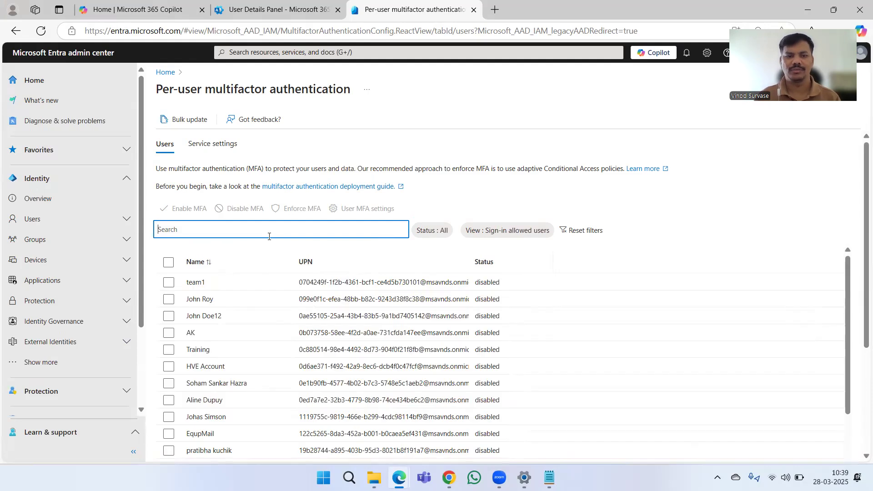
type("john")
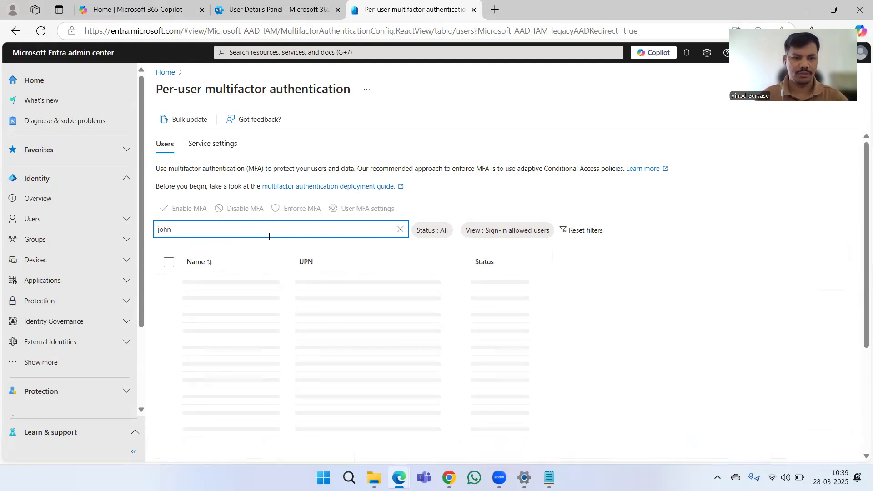
left_click(171, 302)
left_click(171, 303)
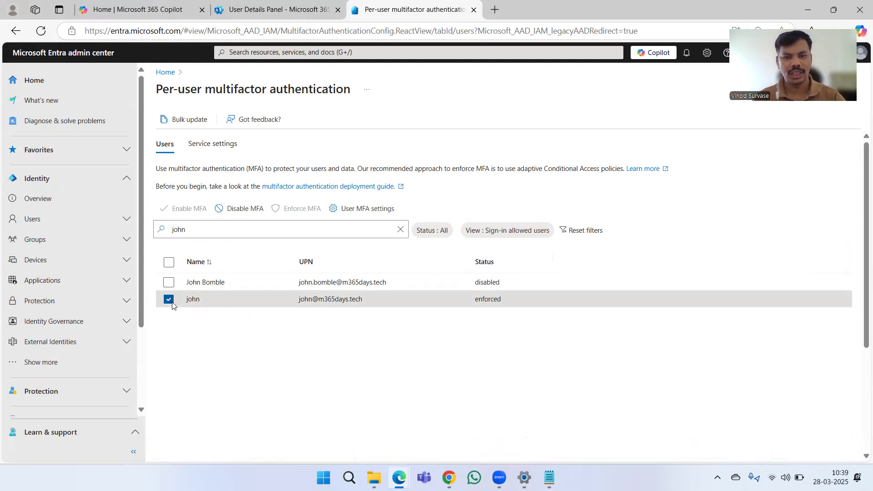
left_click(364, 213)
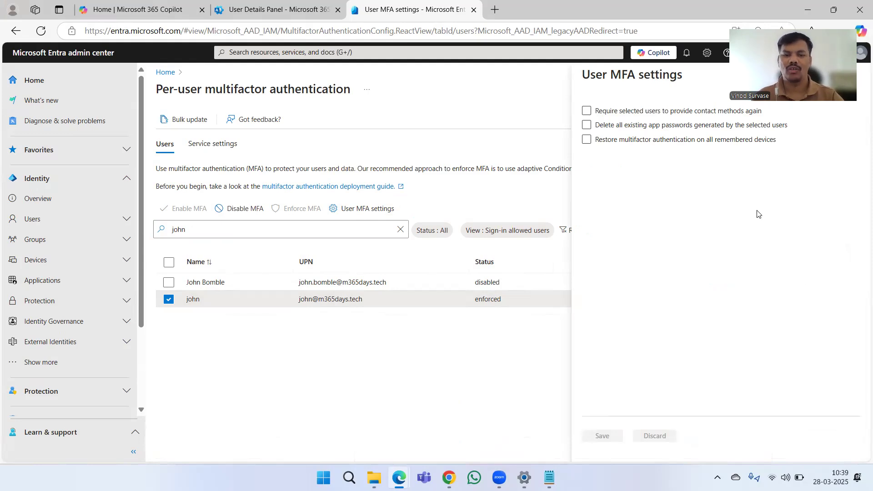
Delete all existing app passwords for the selected user, save, and close the MFA settings panel.
left_click(585, 127)
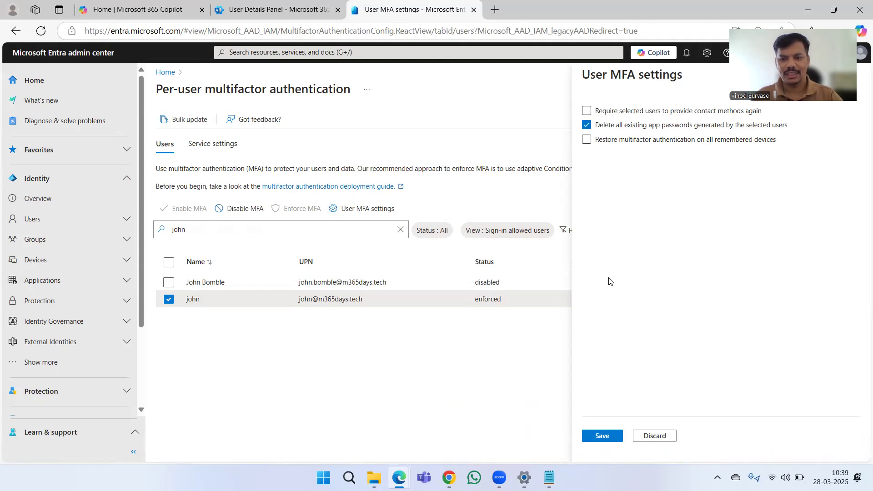
left_click(612, 436)
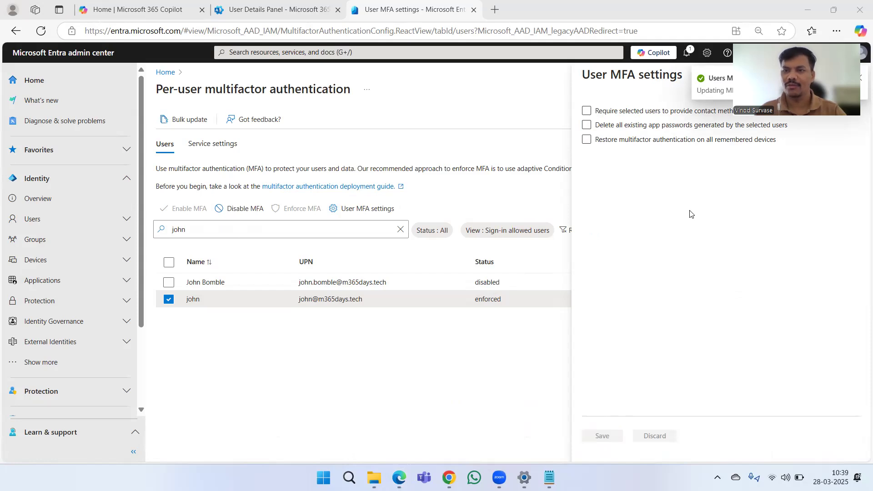
left_click(853, 78)
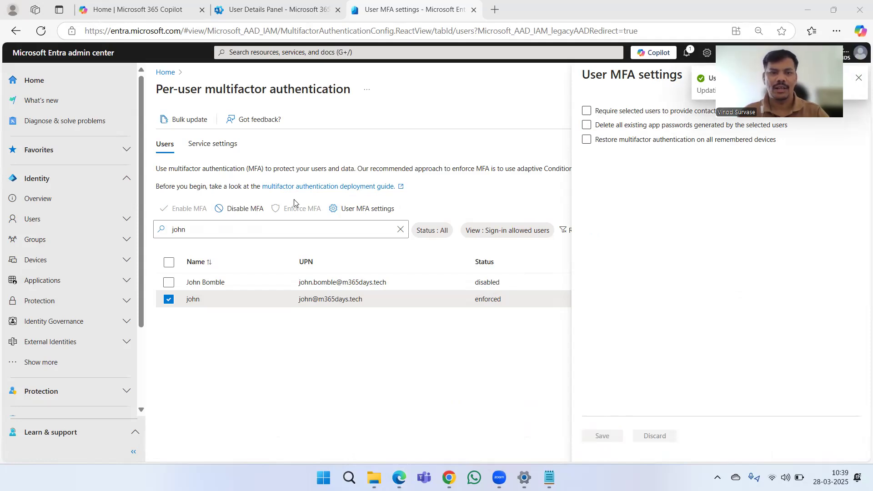
Check the MFA service settings, then filter the users list to the target user and switch to My Sign-Ins.
left_click(208, 146)
left_click(166, 150)
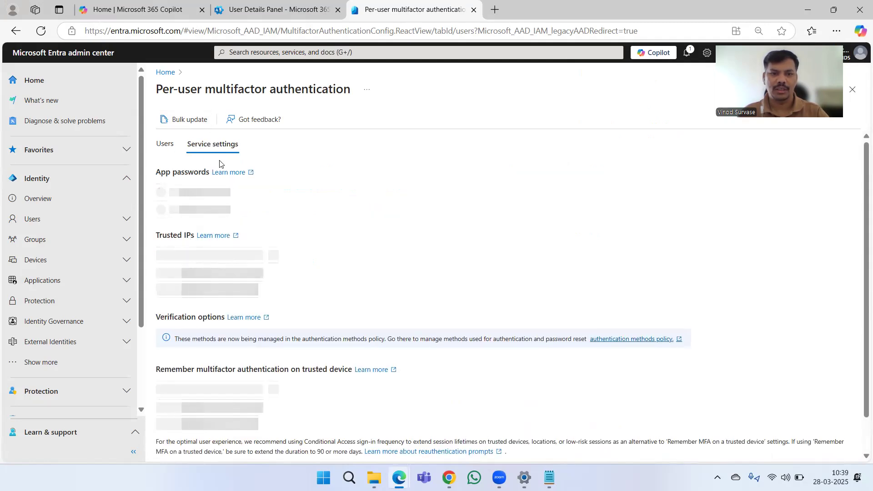
left_click(239, 228)
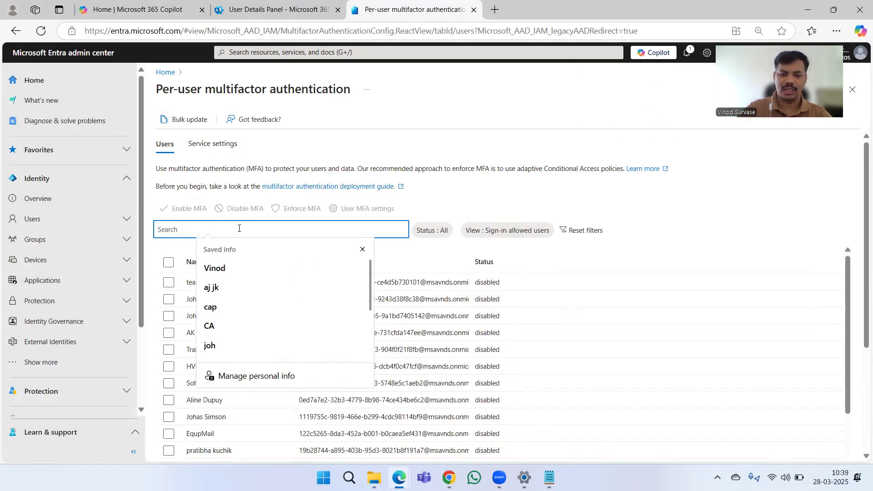
type("john")
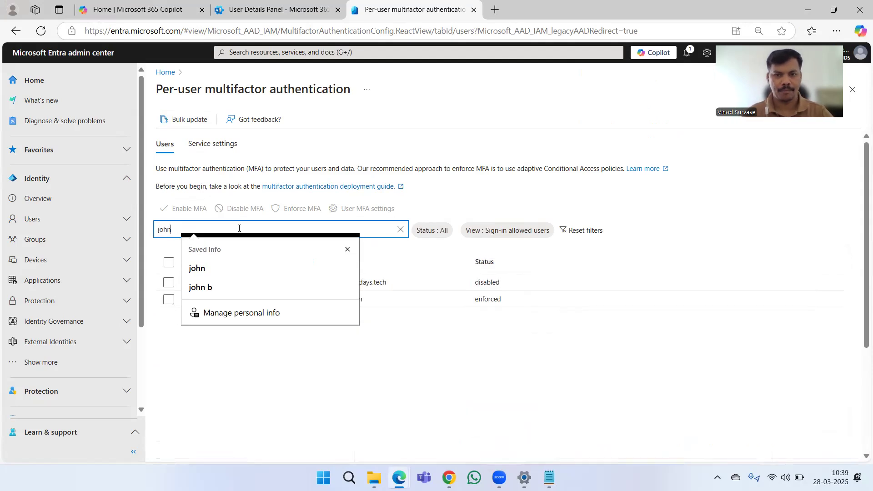
left_click(453, 368)
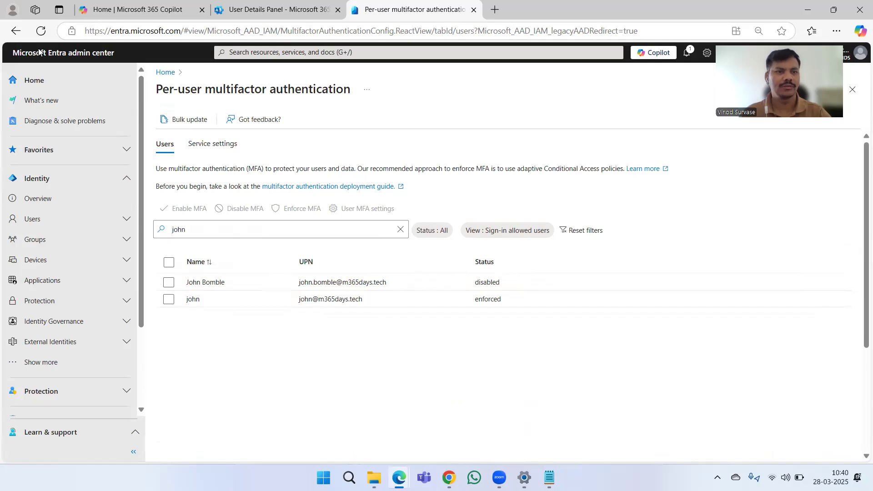
key("alt+Tab")
left_click(39, 34)
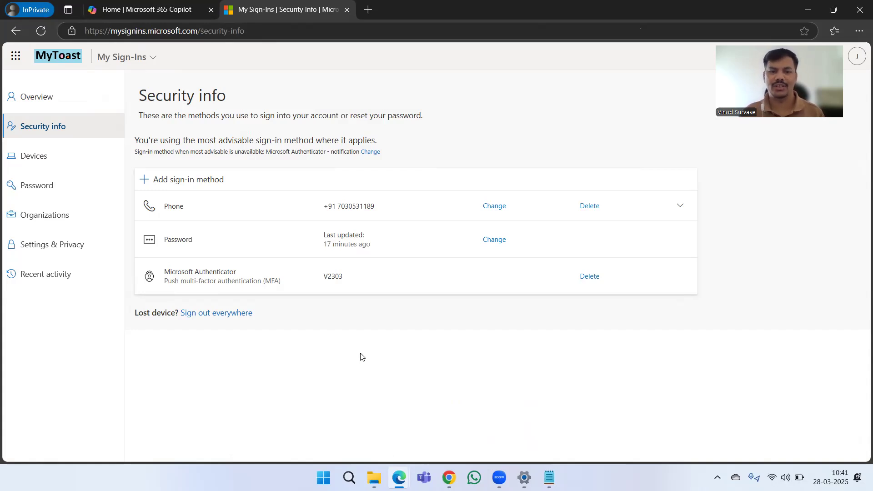
With Security info showing only Phone, Password and Authenticator, move to the Microsoft 365 Copilot home tab.
left_click(150, 9)
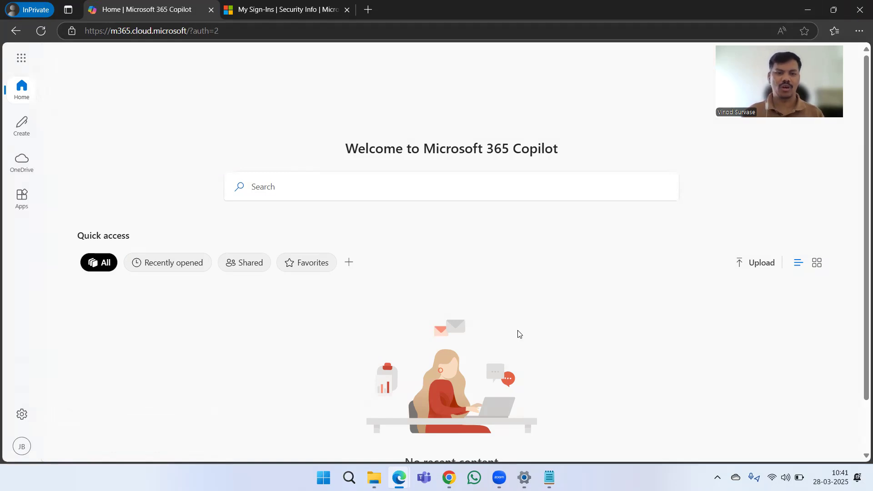
Back in Entra, clear the user search box so every user is listed again.
key("alt+Tab")
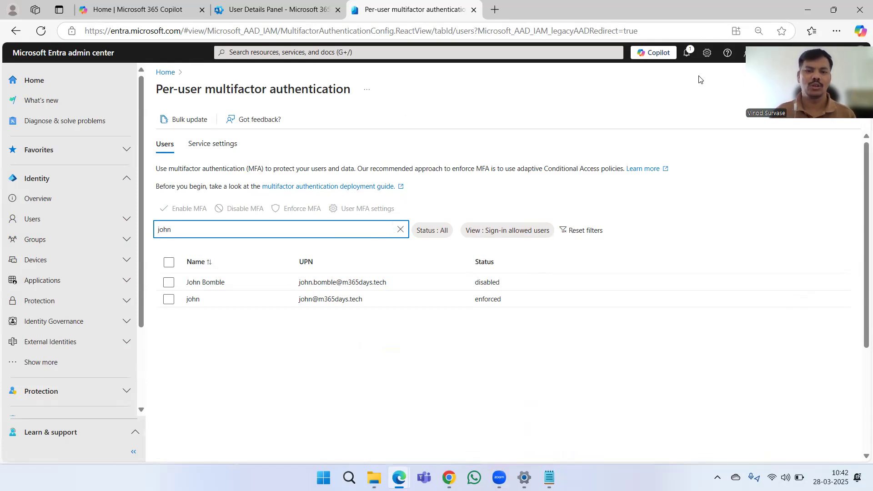
left_click(400, 229)
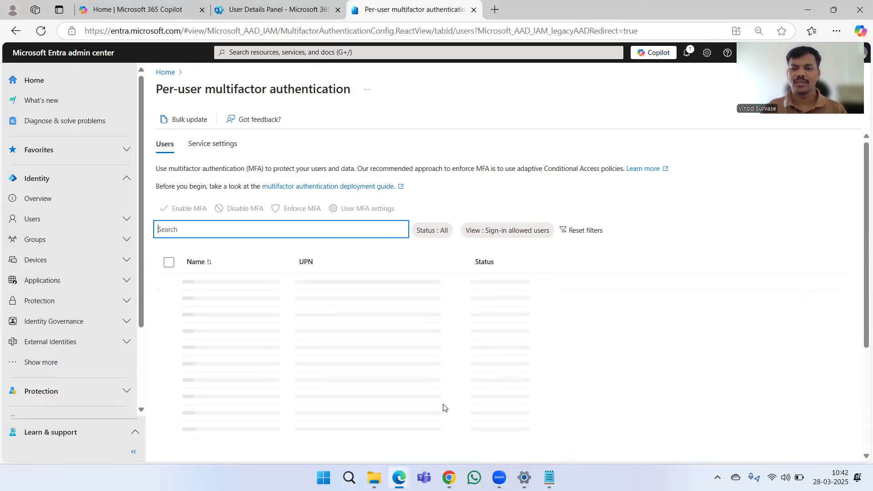